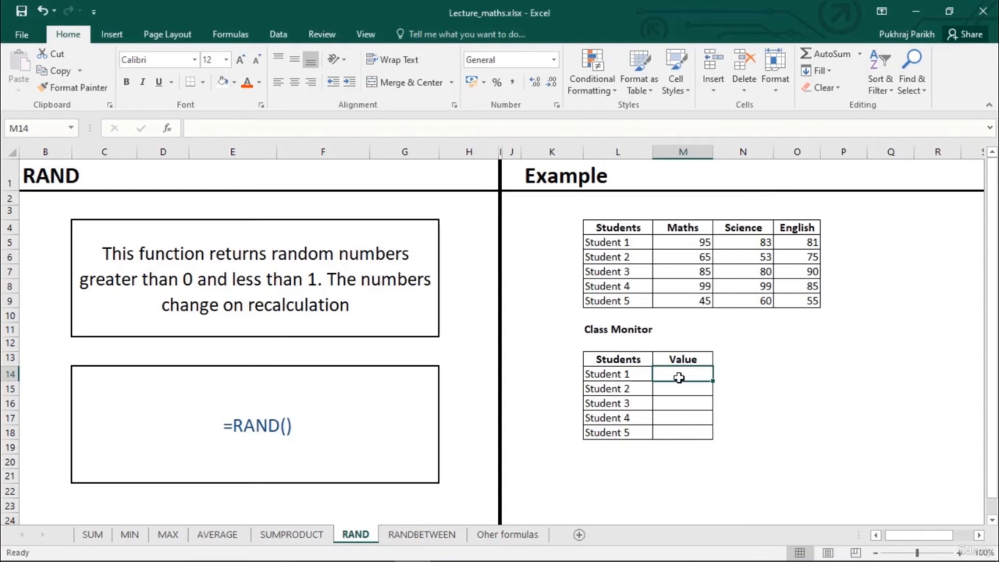
Enter the formula =RAND() in the Value cell M14 for Student 1.
text(=)
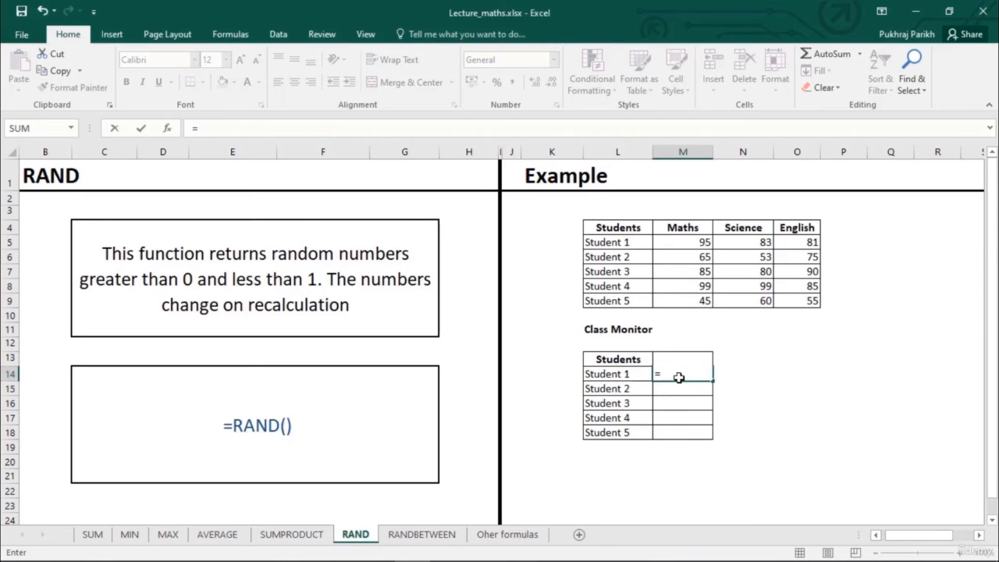
text(ra)
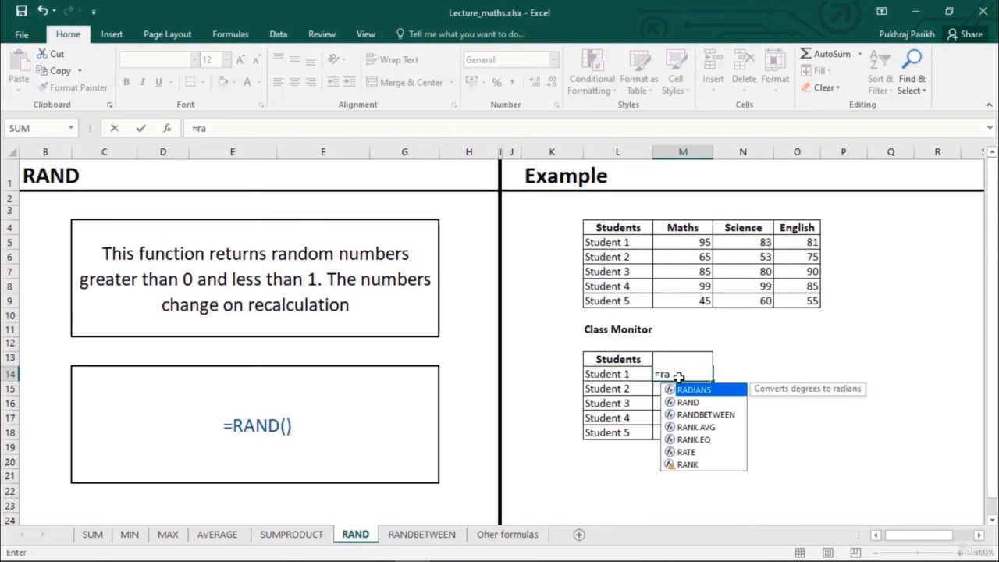
key(Down)
key(Tab)
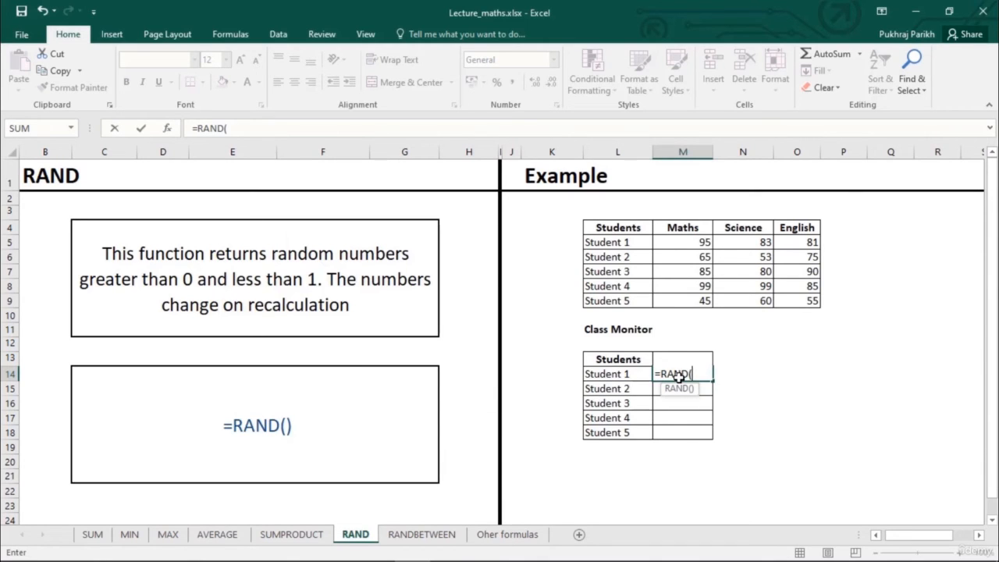
text())
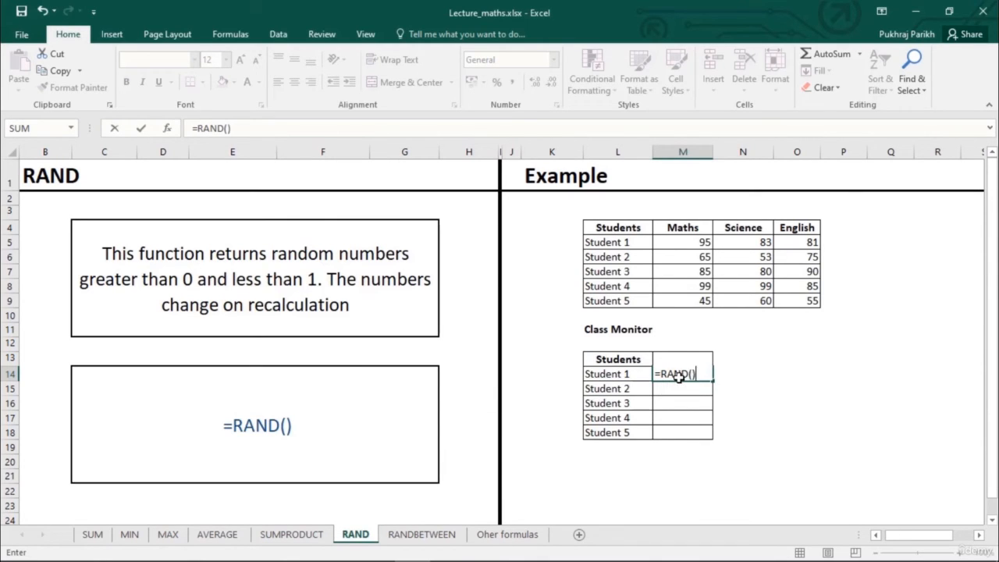
key(Return)
Fill the RAND formula from Student 1's Value cell down to Student 5.
click(696, 375)
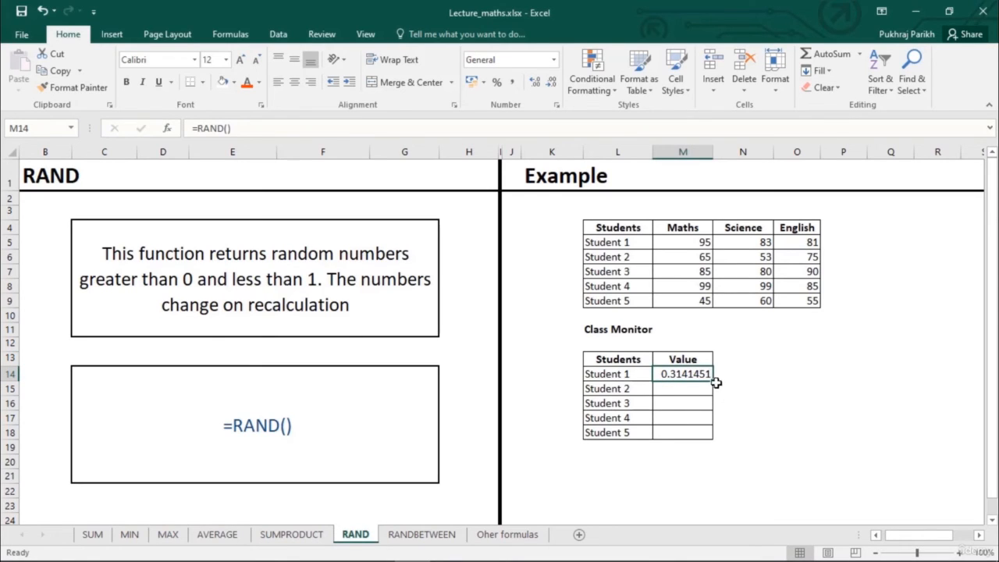
drag(712, 383, 712, 439)
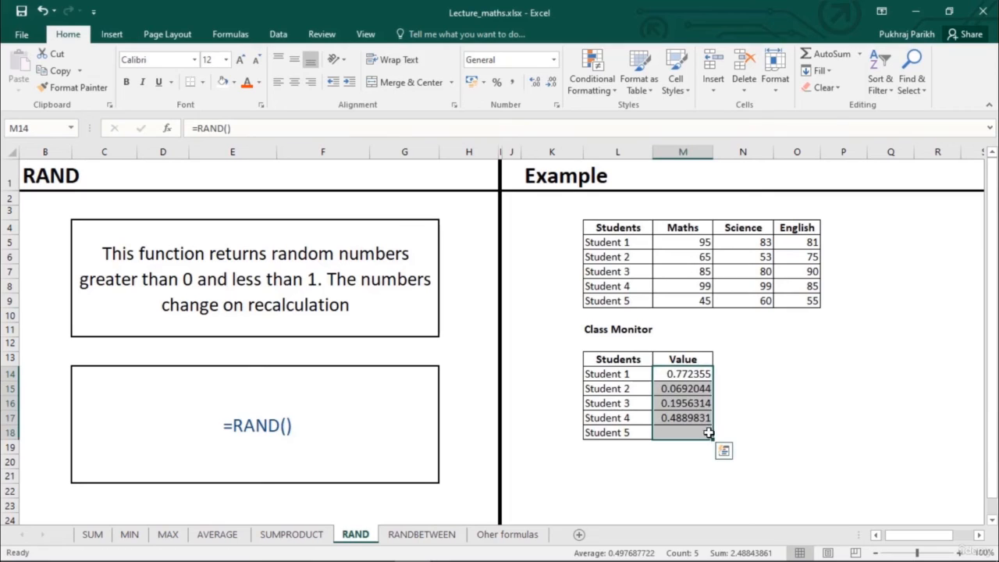
click(704, 390)
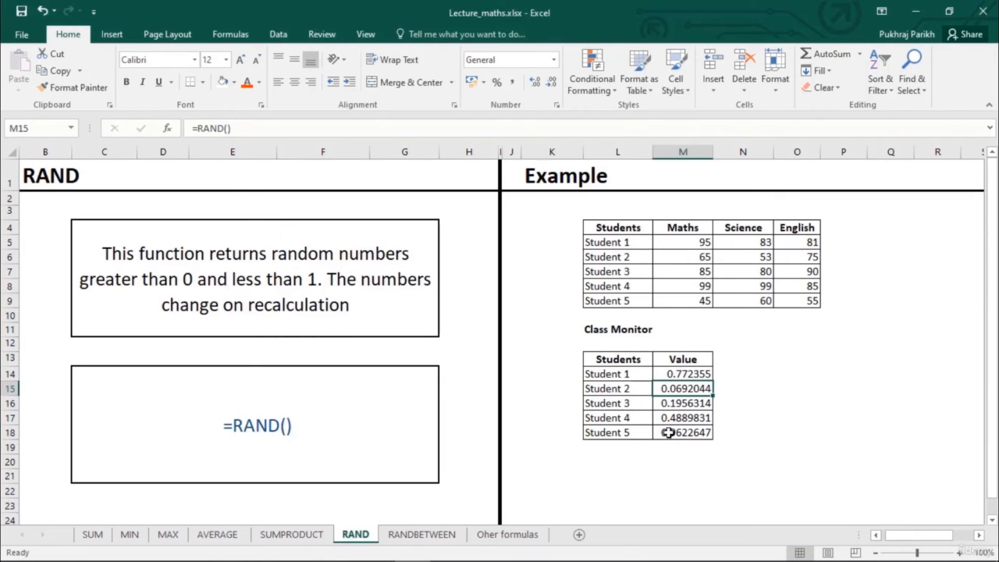
On the RANDBETWEEN sheet, enter =RANDBETWEEN(40,100) as Student 6's Maths mark in cell M10.
click(422, 535)
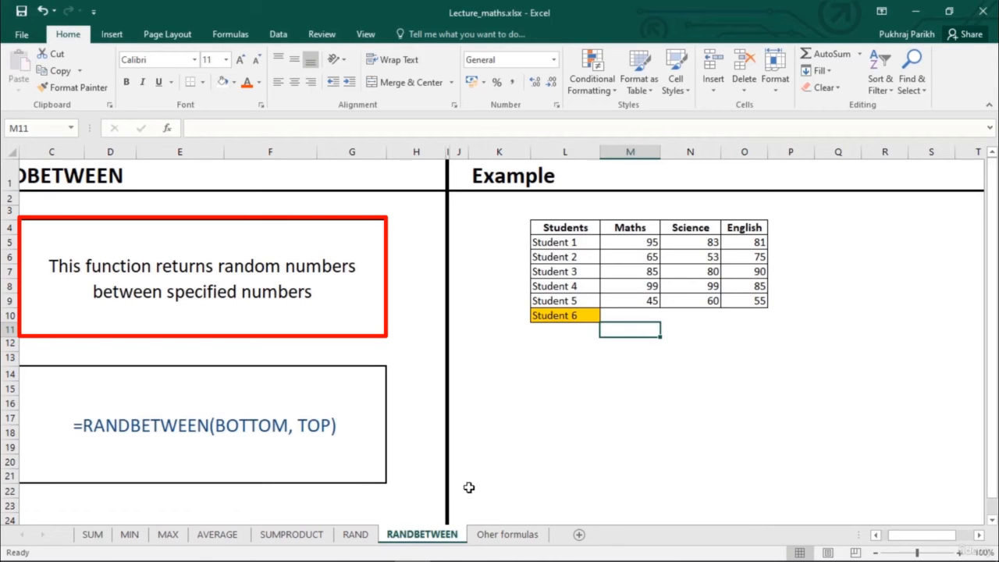
click(637, 312)
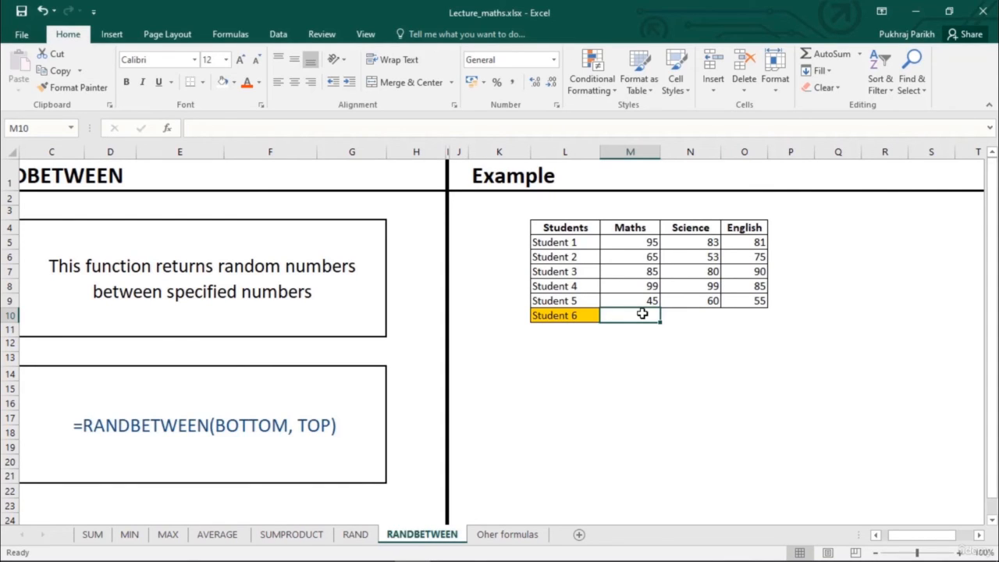
text(=)
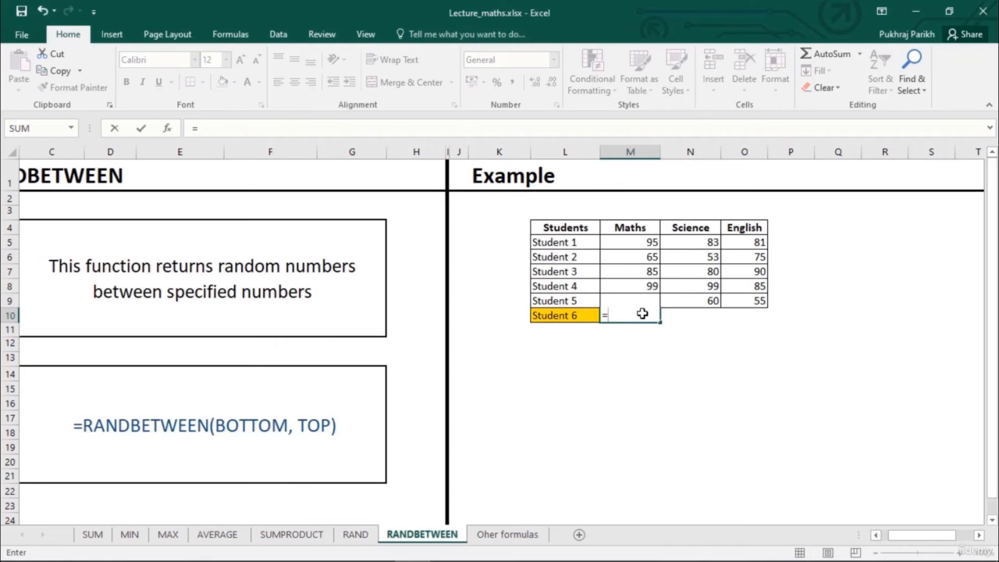
text(ran)
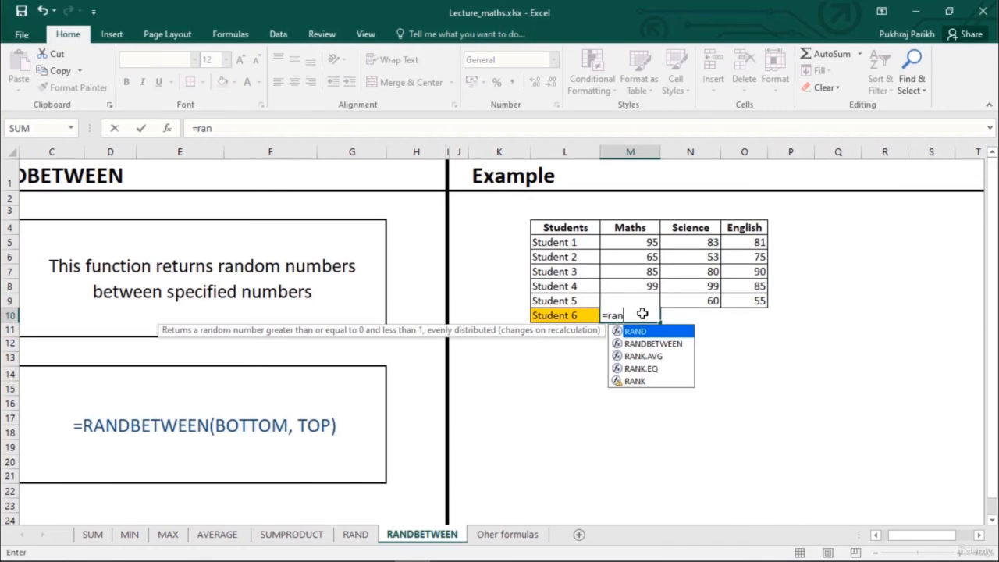
text(db)
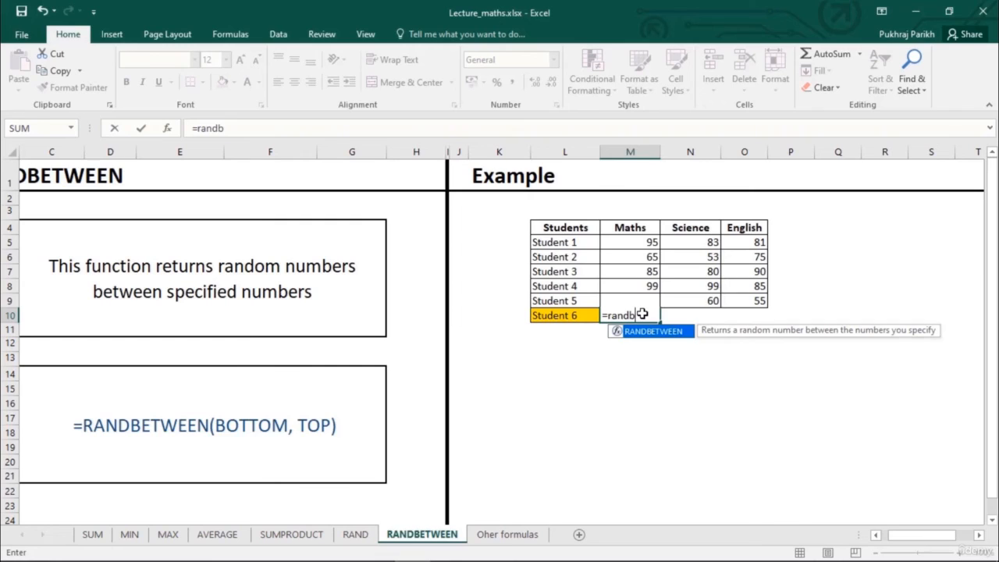
key(Tab)
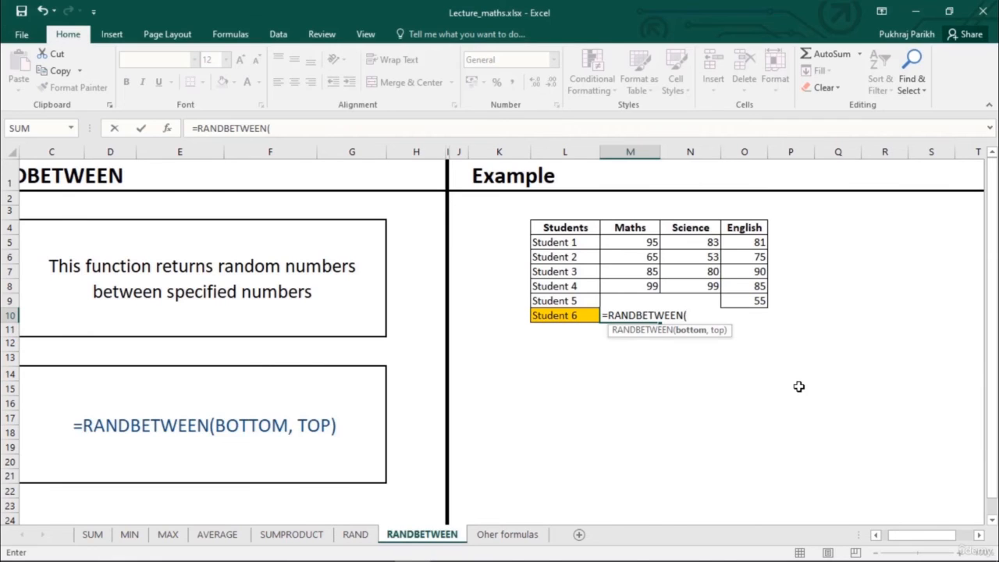
text(40,100)
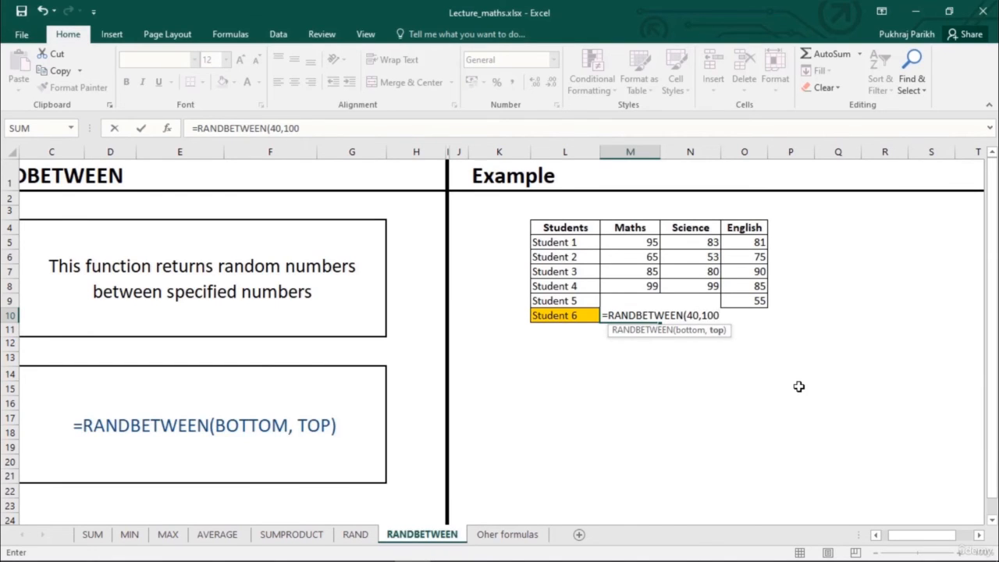
key(Return)
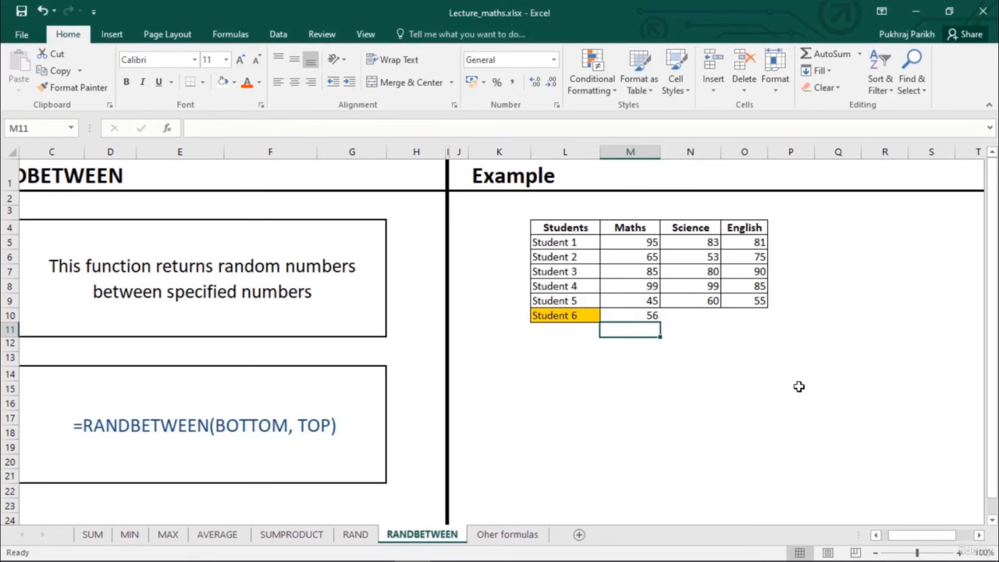
Fill Student 6's RANDBETWEEN formula across into the Science and English columns.
click(635, 316)
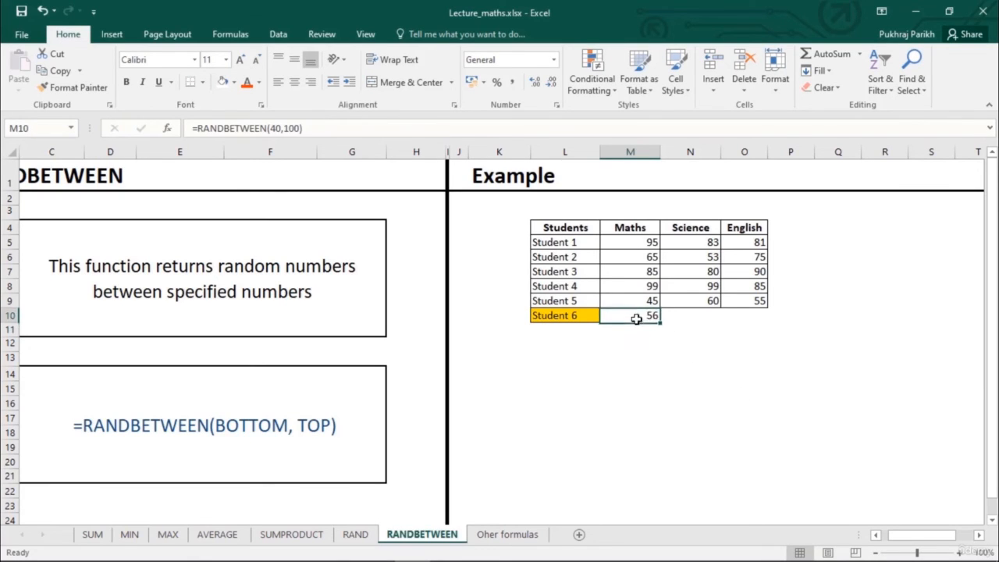
drag(660, 322, 772, 329)
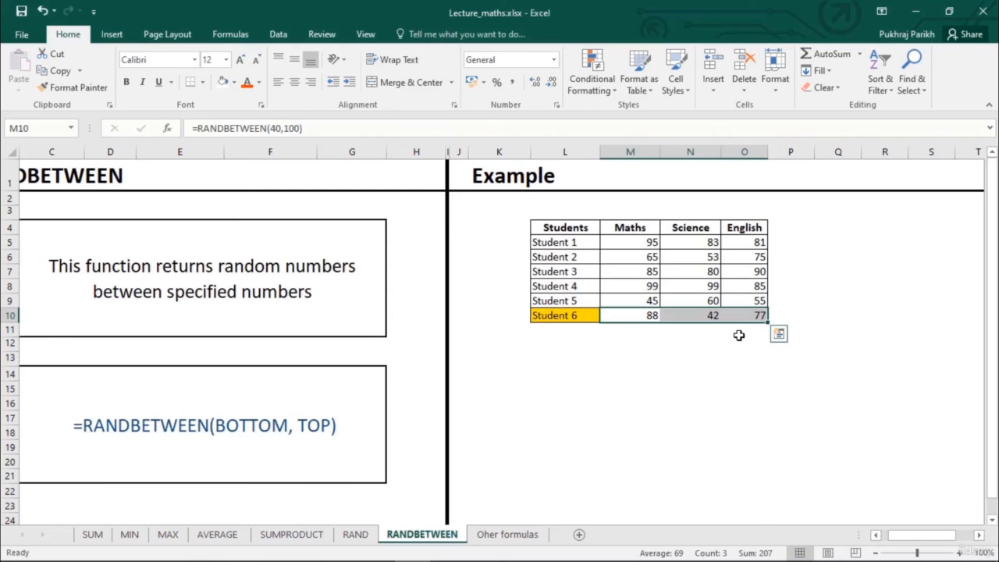
click(708, 355)
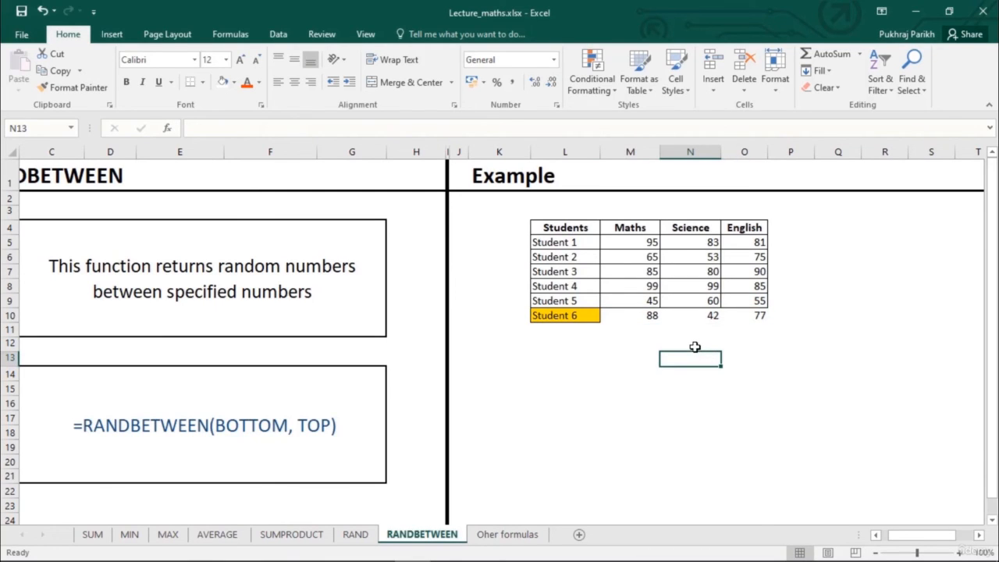
Recalculate the random marks and enter the test text b in empty cell N12.
key(Down)
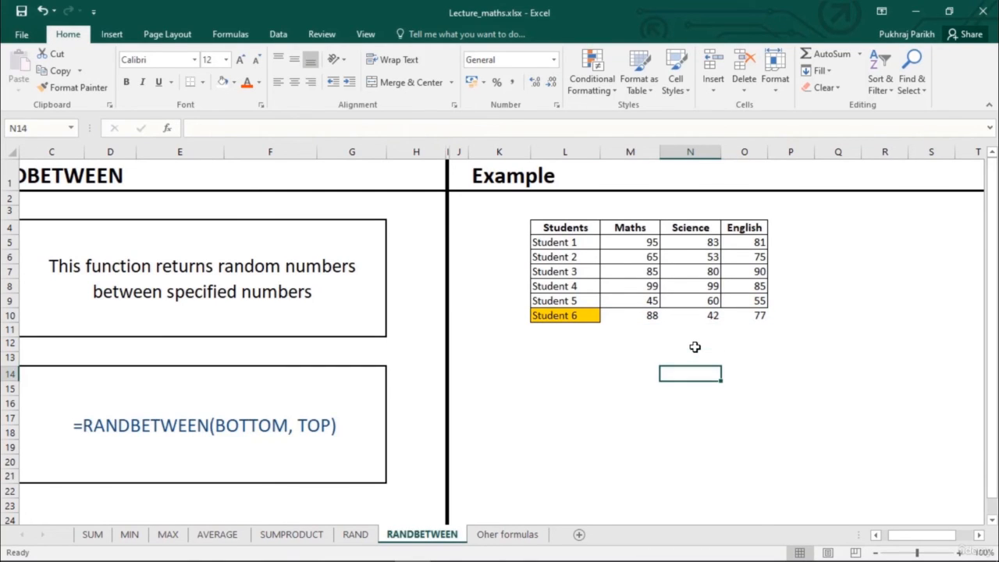
click(732, 323)
click(701, 345)
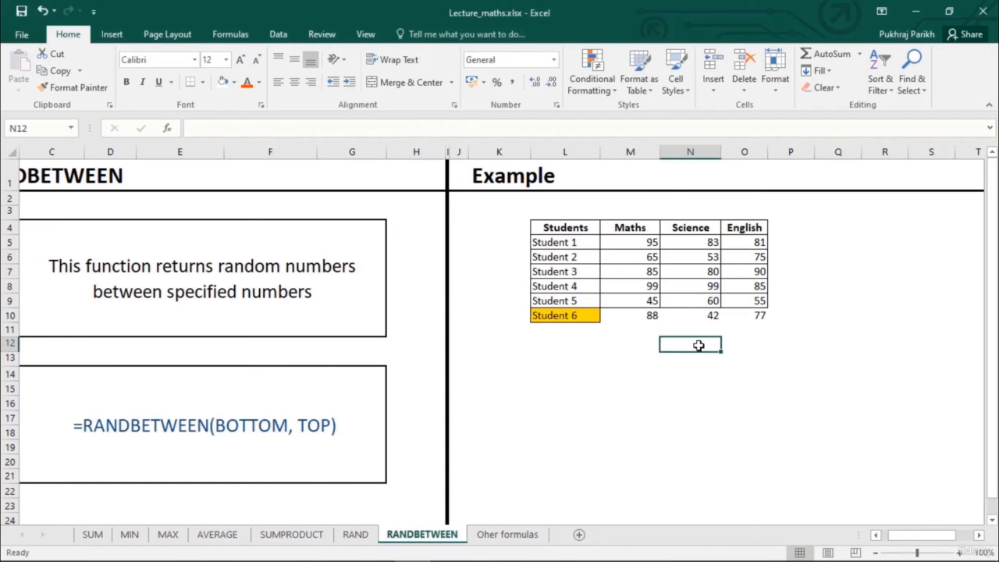
key(F9)
text(b)
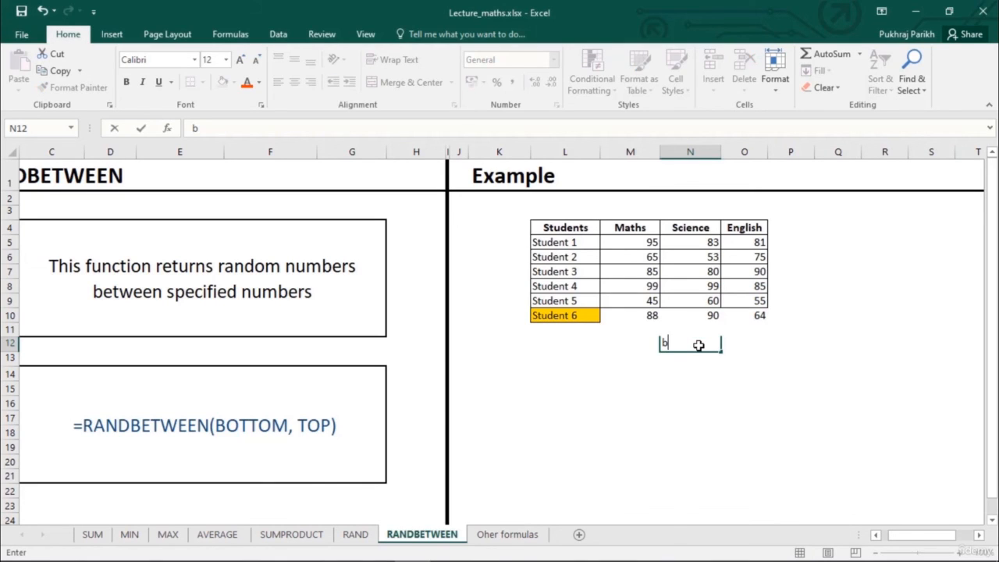
key(Return)
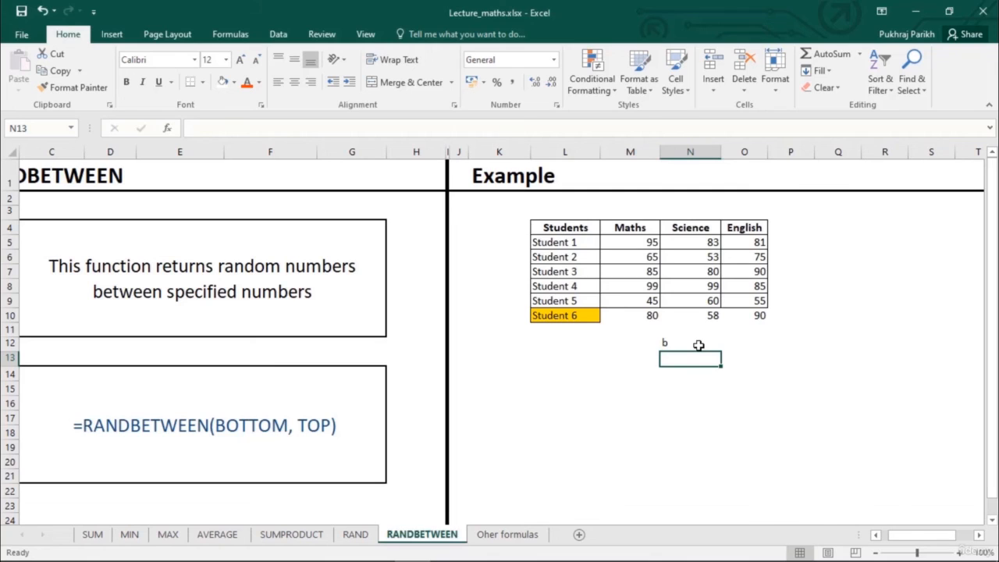
Replace the test text in cell N12 with c and clear the cell again.
click(699, 345)
text(c)
key(Return)
click(699, 345)
key(Delete)
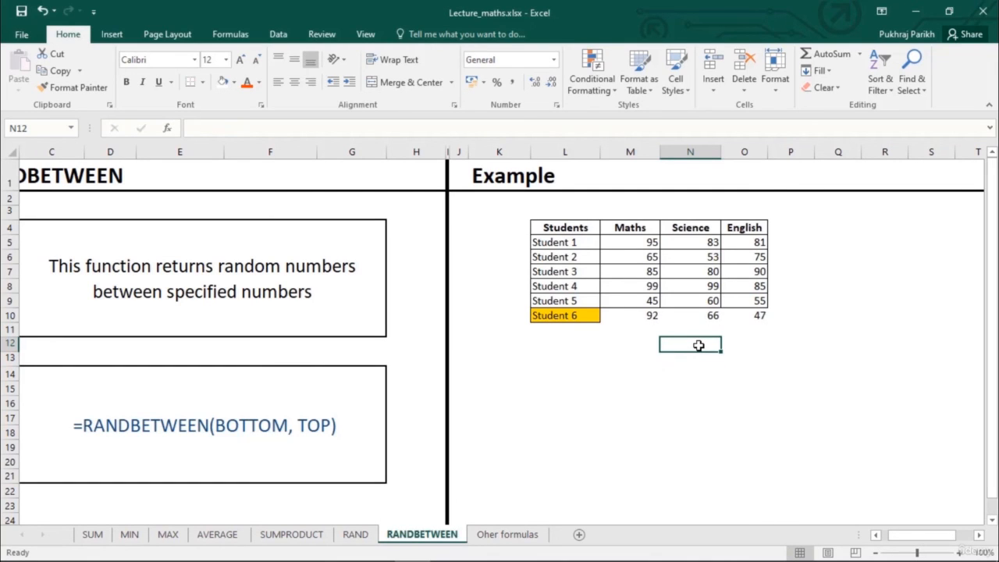
click(673, 356)
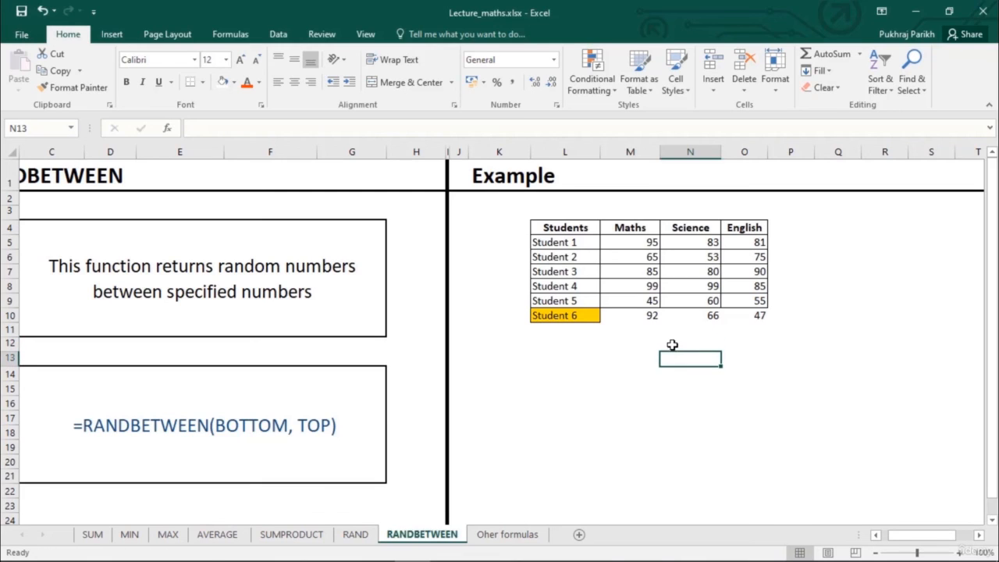
click(670, 343)
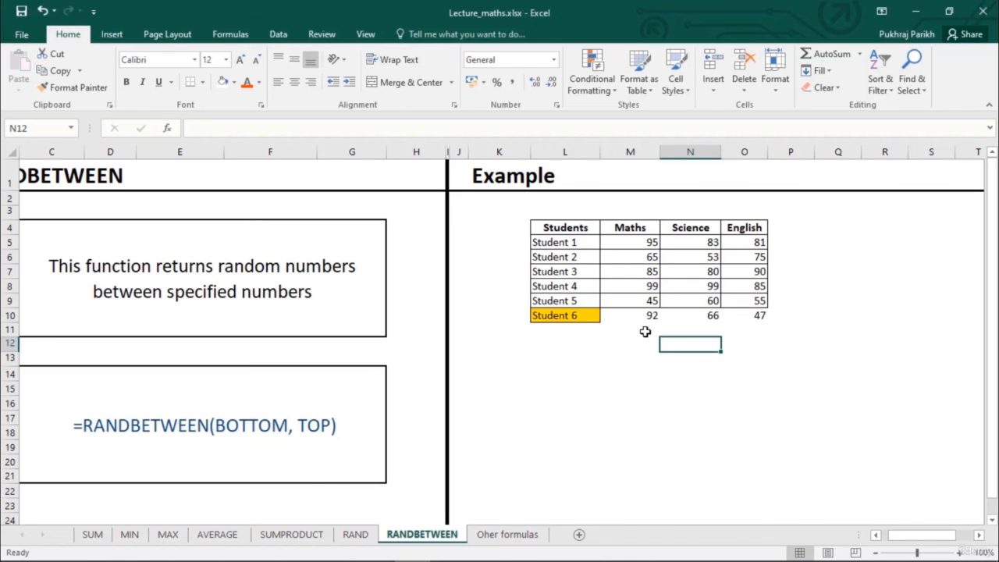
Copy Student 6's three marks to cells M14:O14 and check the formulas in the pasted cells.
drag(627, 317, 738, 317)
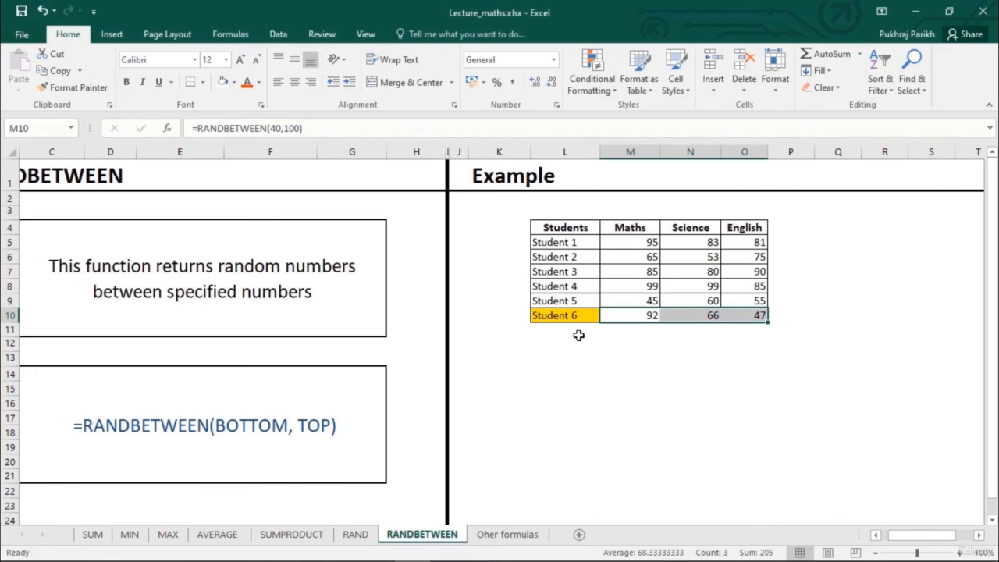
key(ctrl+c)
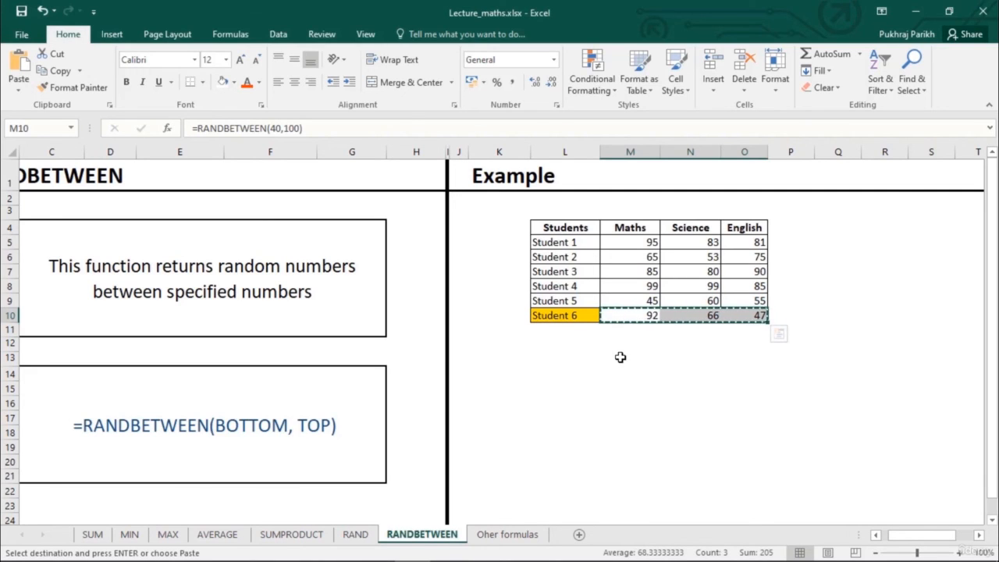
click(619, 357)
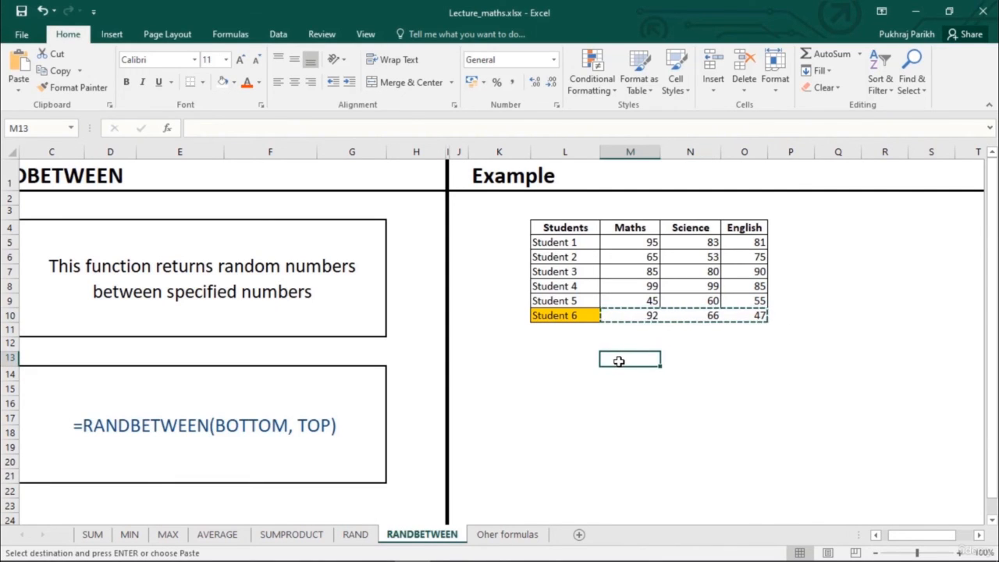
click(631, 318)
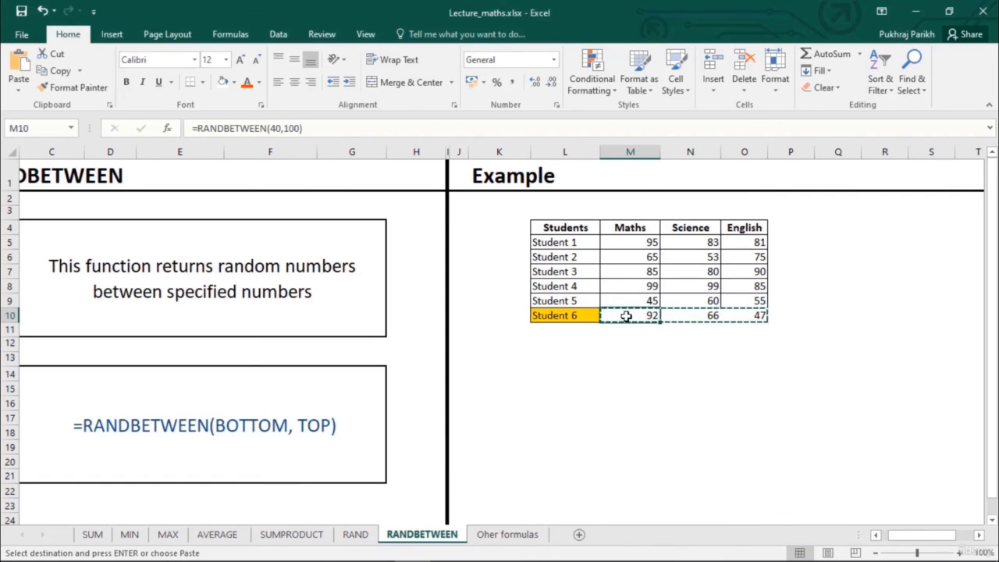
click(612, 371)
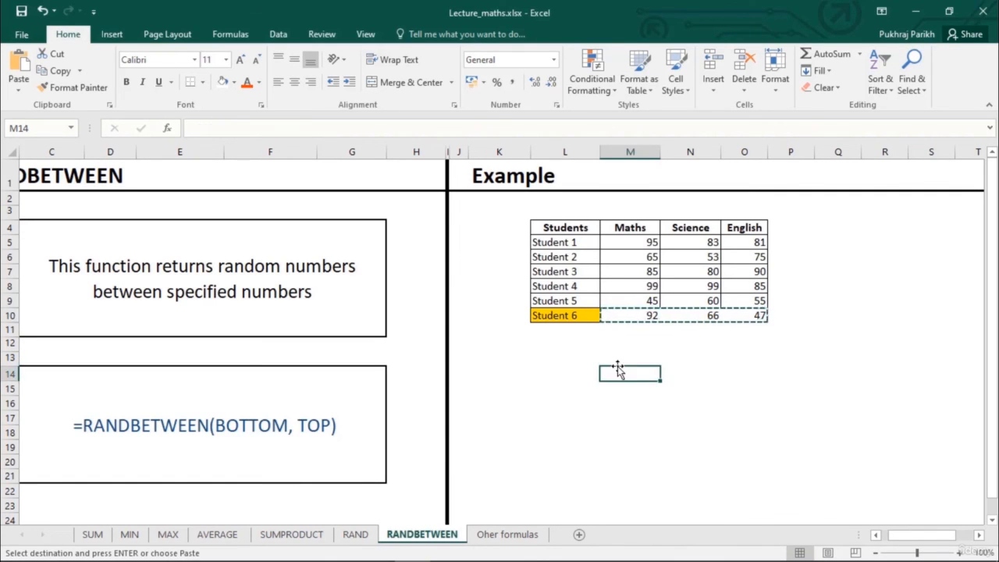
key(ctrl+v)
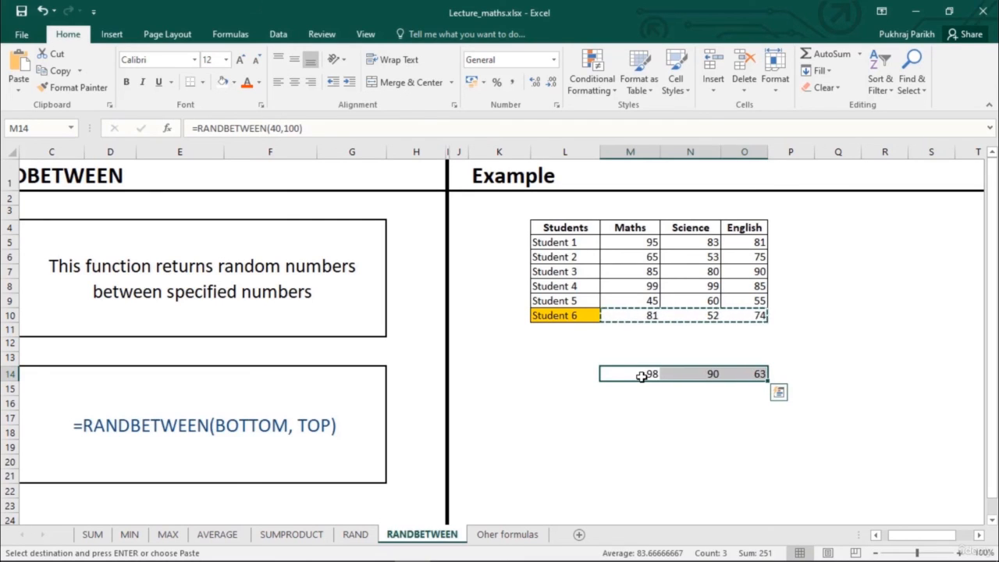
click(647, 373)
click(692, 374)
click(748, 385)
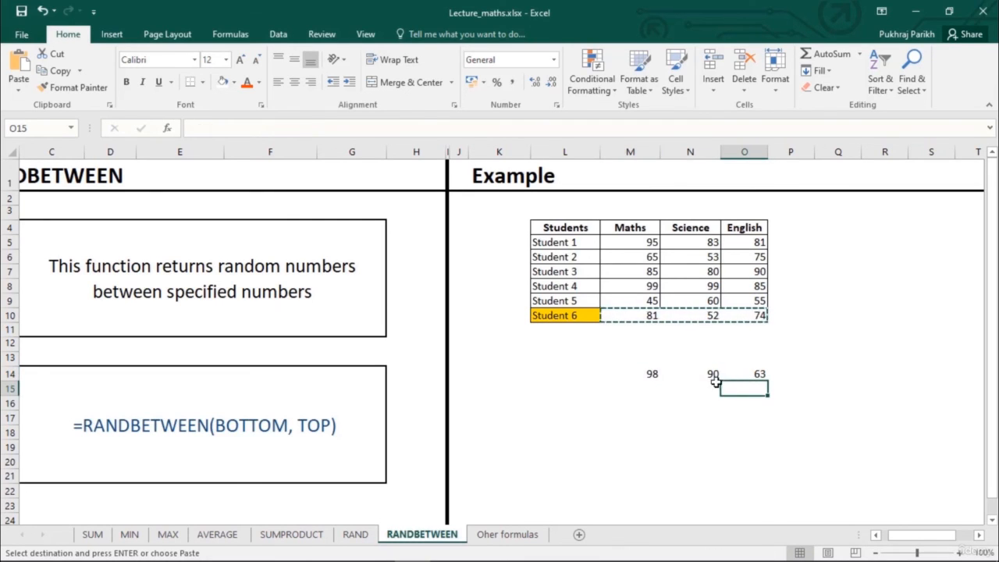
click(705, 378)
click(654, 374)
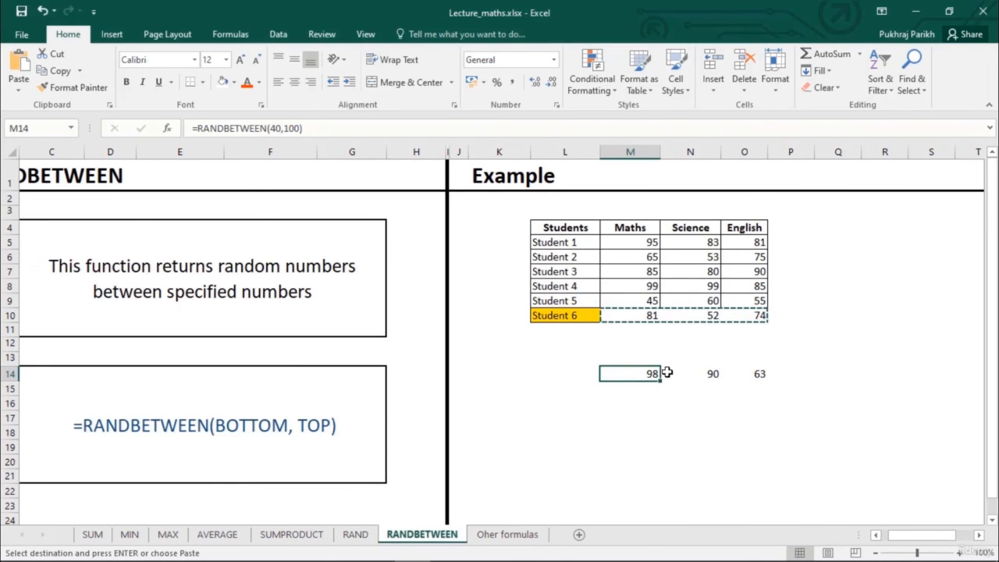
click(665, 373)
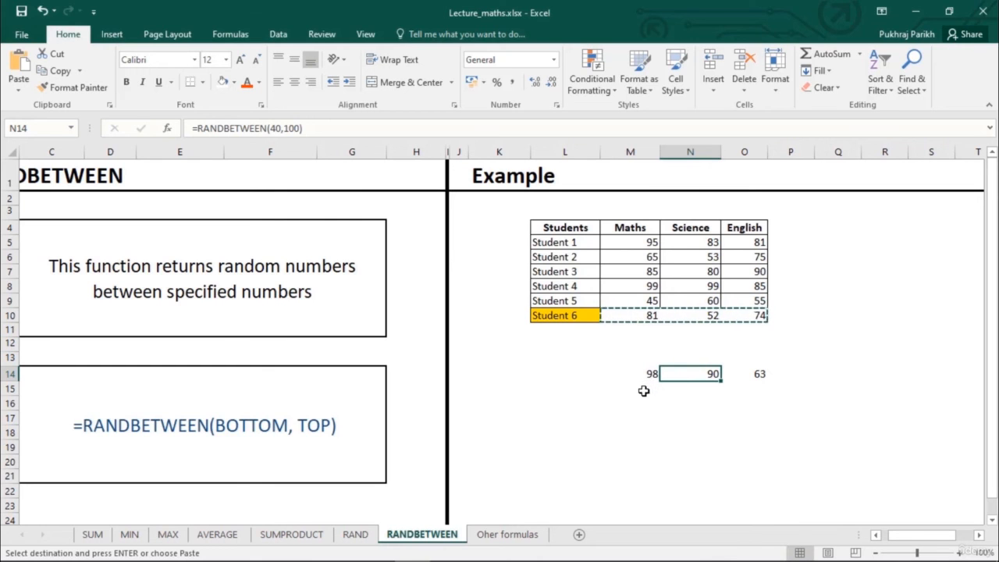
Replace Student 6's three RANDBETWEEN formulas with fixed marks by pasting the copied cells over themselves as values only.
click(647, 316)
key(ctrl+v)
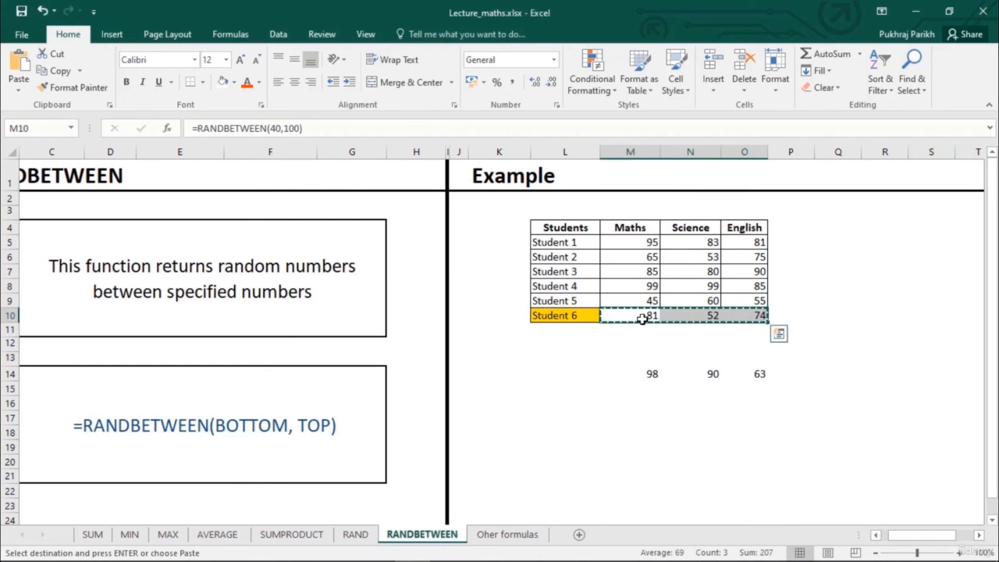
click(637, 317)
right_click(637, 317)
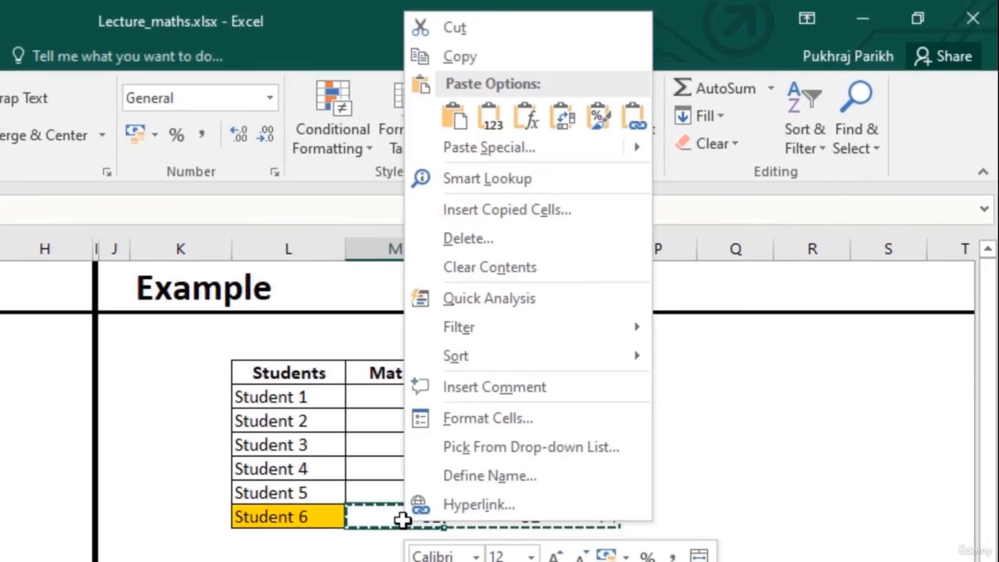
click(488, 120)
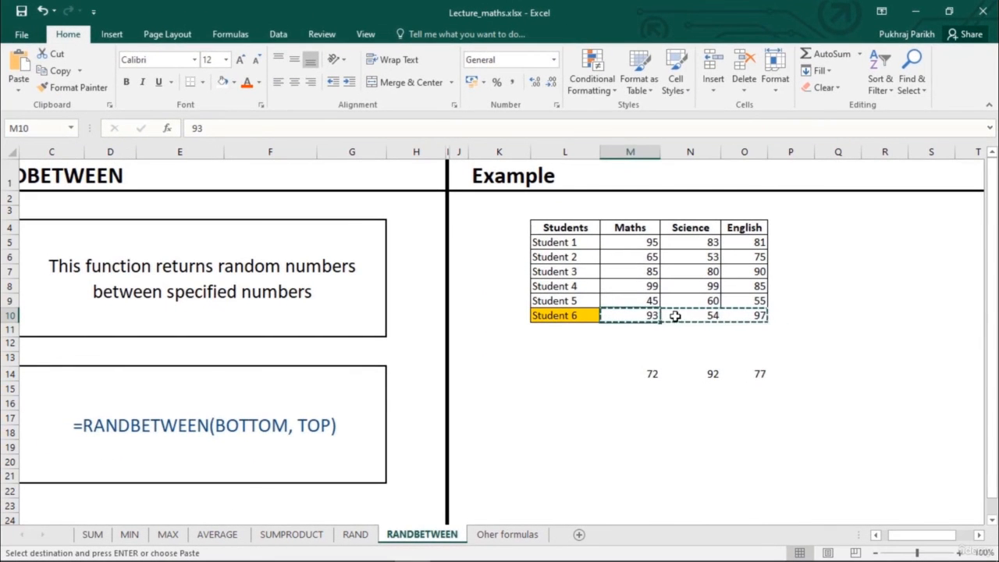
Check the contents of Student 6's pasted marks and clear the random copies from cells M14:O14.
click(671, 350)
click(724, 316)
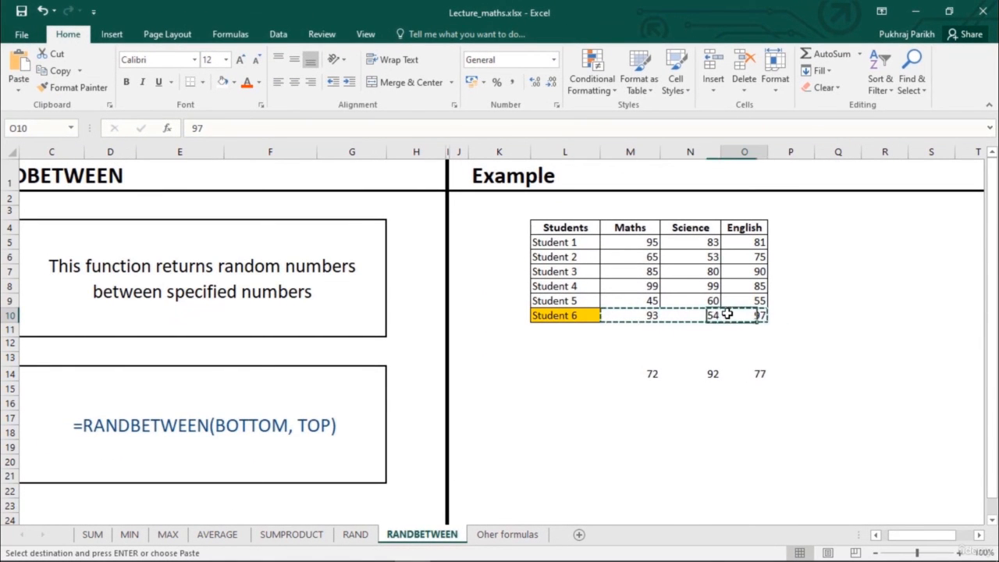
click(632, 319)
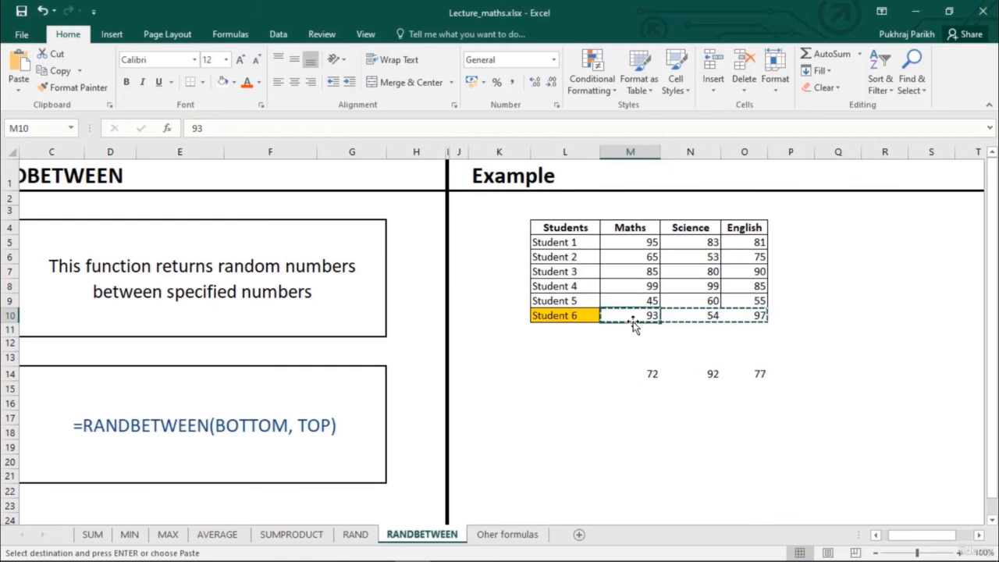
key(Escape)
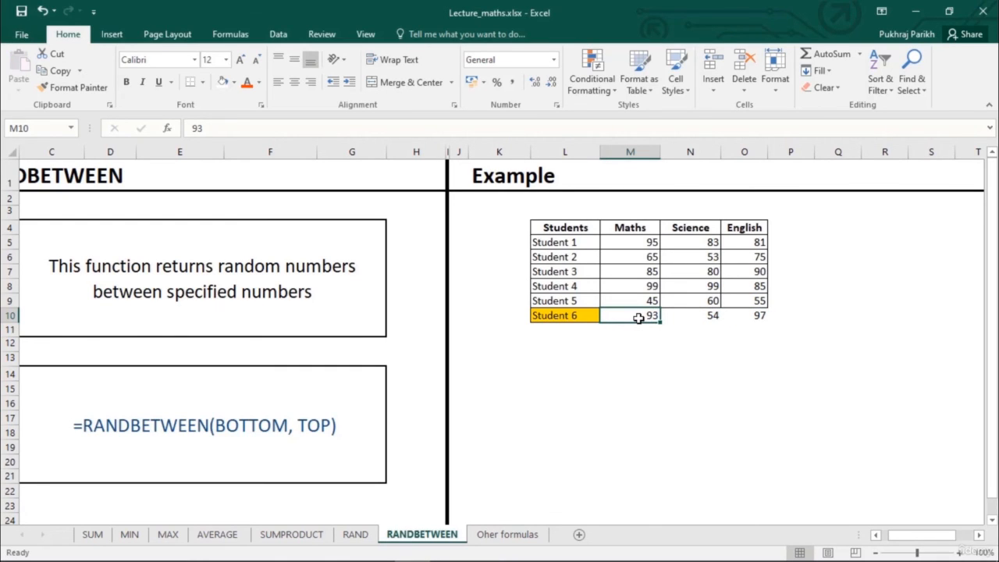
Switch to the Oher formulas sheet and open the list of Math & Trig functions.
click(521, 536)
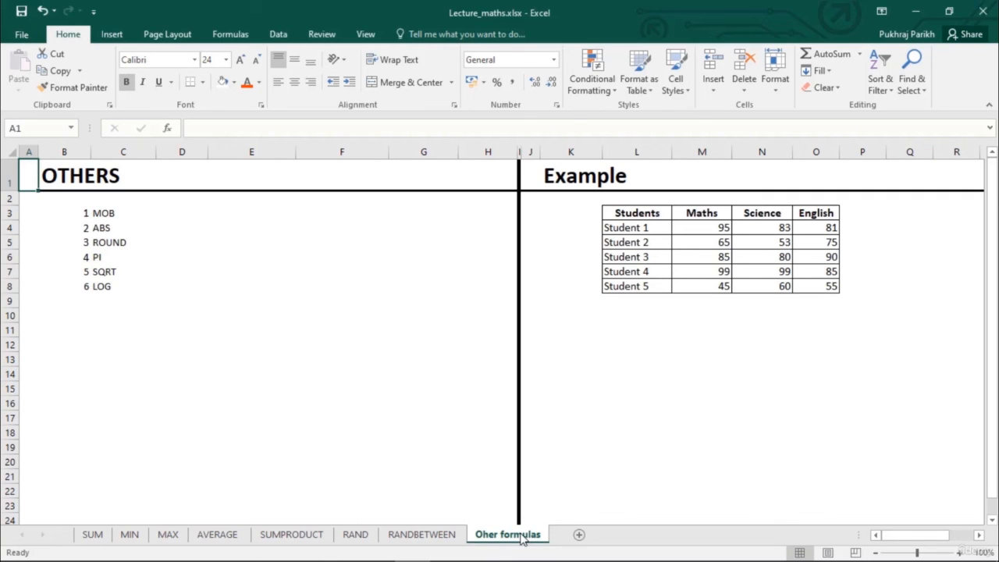
click(242, 40)
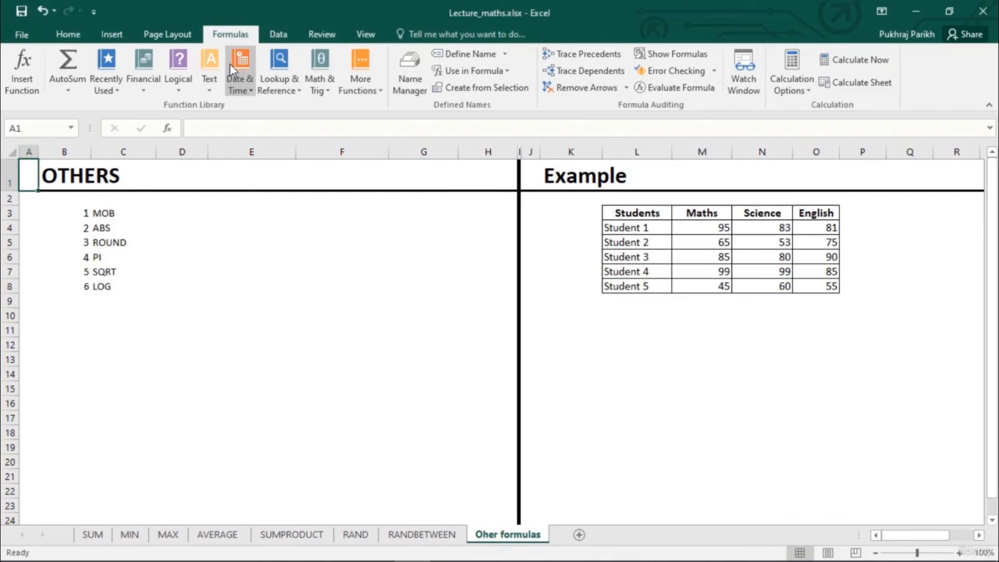
click(318, 87)
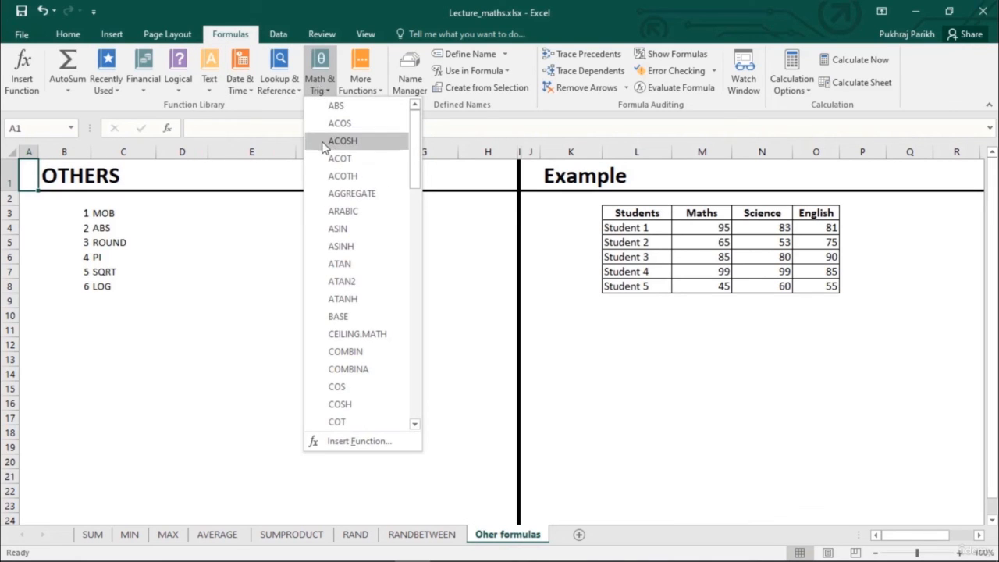